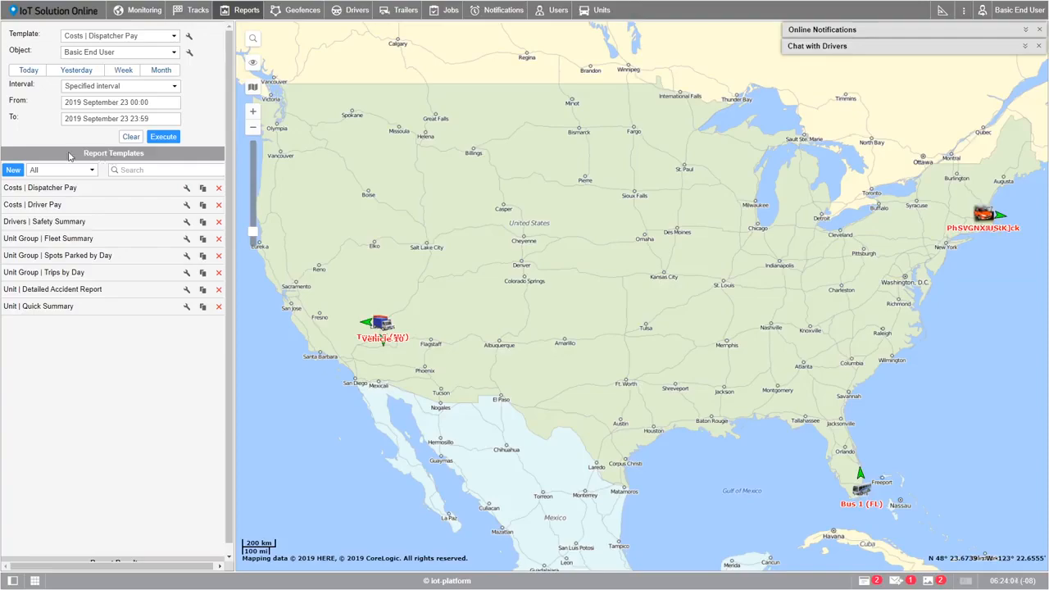
Step: Create a new report template named Parking Time Report with the type Unit group
{"action": "left_click", "coordinate": [13, 170]}
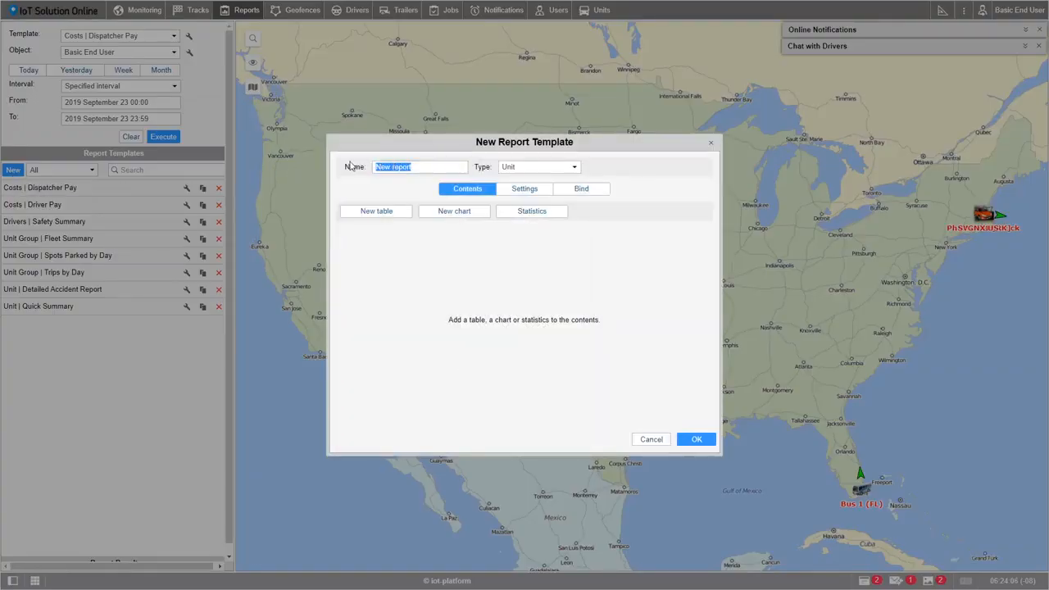
{"action": "type", "text": "Parking Time Repo"}
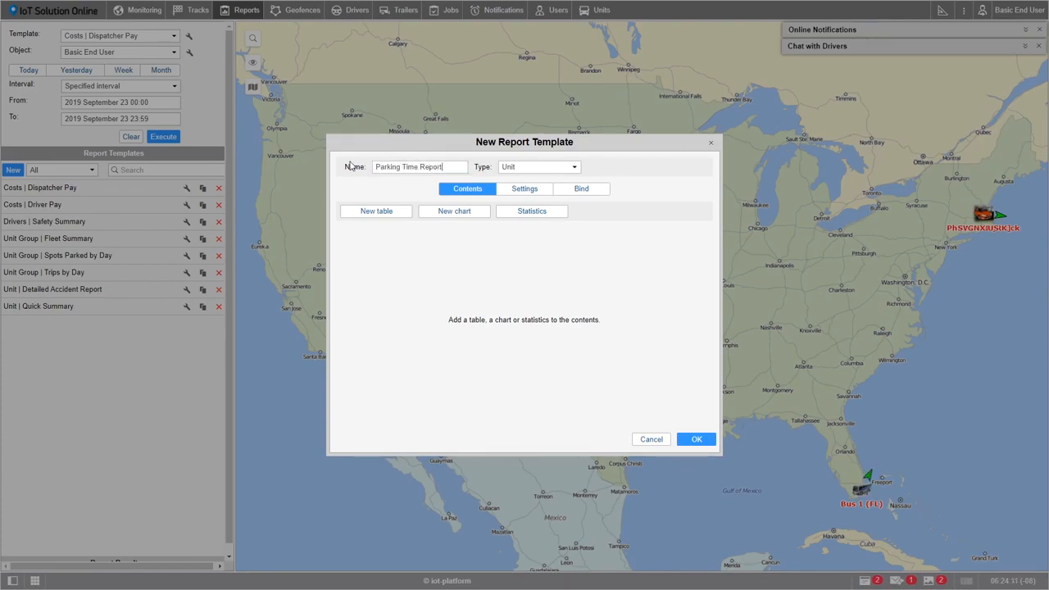
{"action": "left_click", "coordinate": [574, 168]}
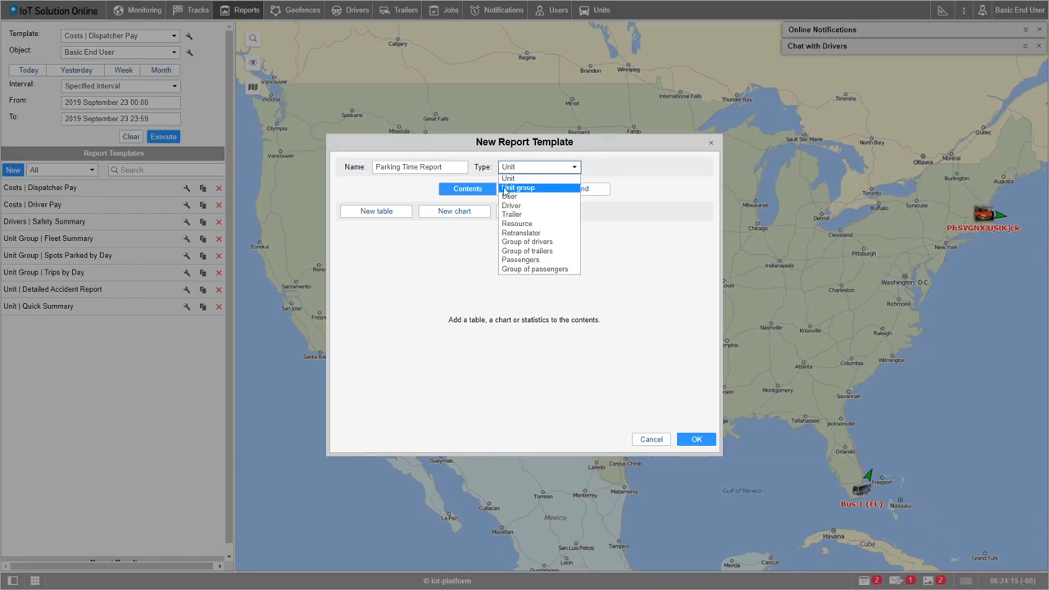
{"action": "left_click", "coordinate": [528, 189]}
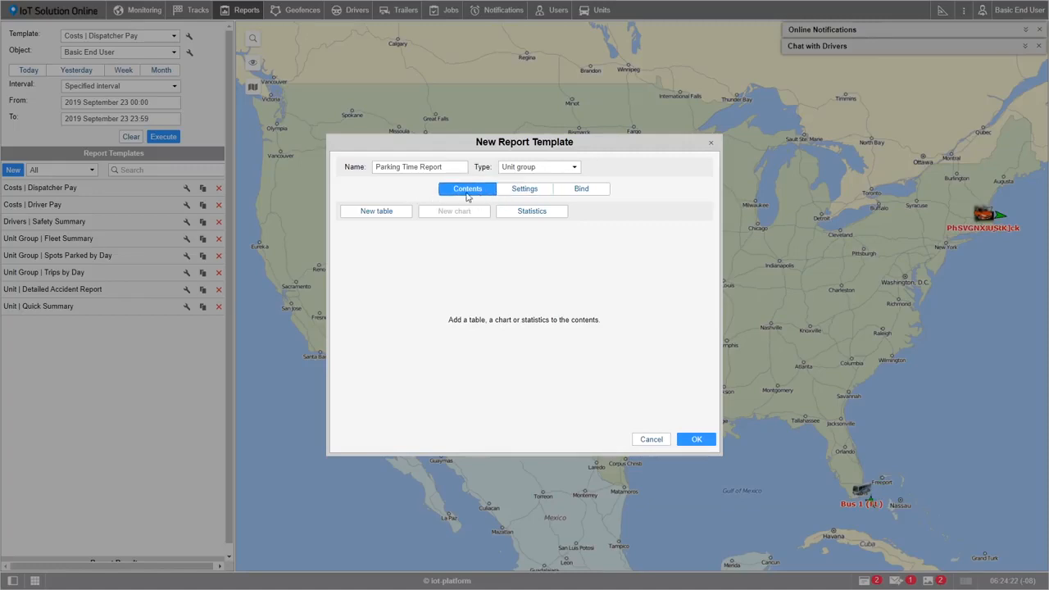
{"action": "left_click", "coordinate": [523, 192]}
{"action": "left_click", "coordinate": [582, 192]}
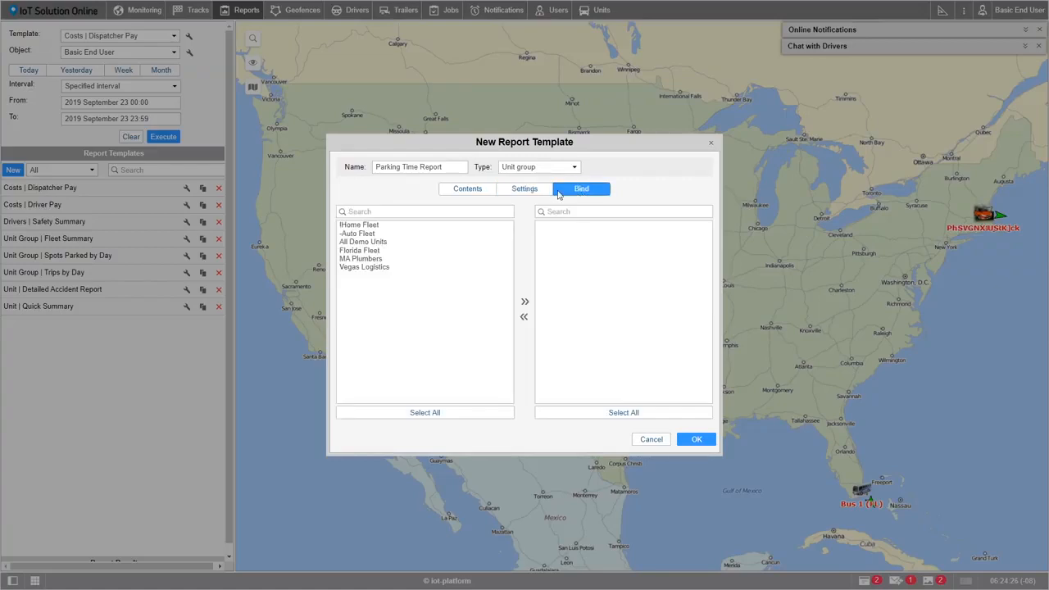
{"action": "left_click", "coordinate": [468, 191]}
{"action": "left_click", "coordinate": [519, 193]}
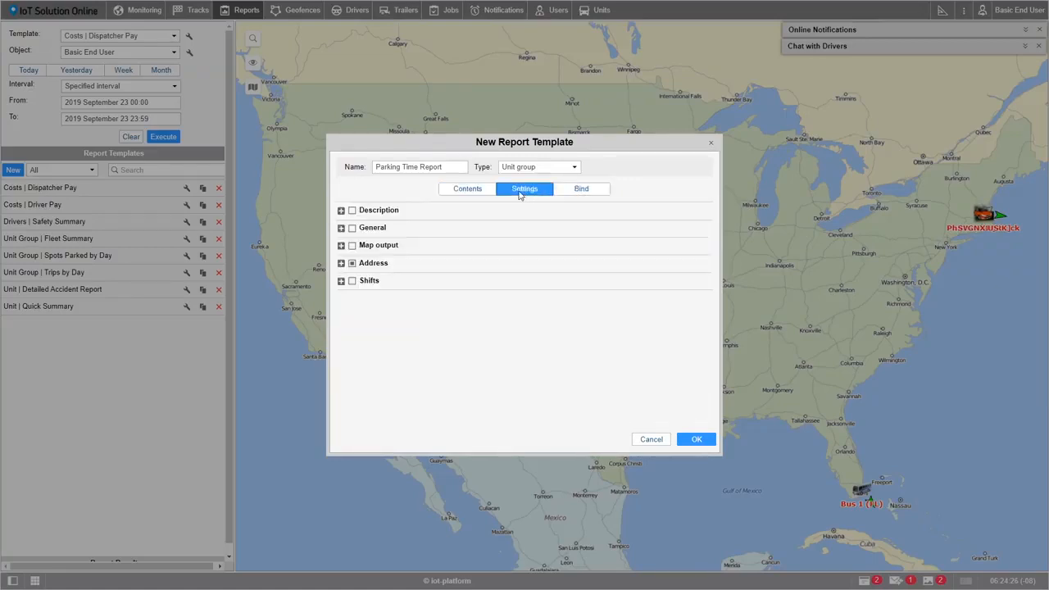
{"action": "left_click", "coordinate": [472, 195]}
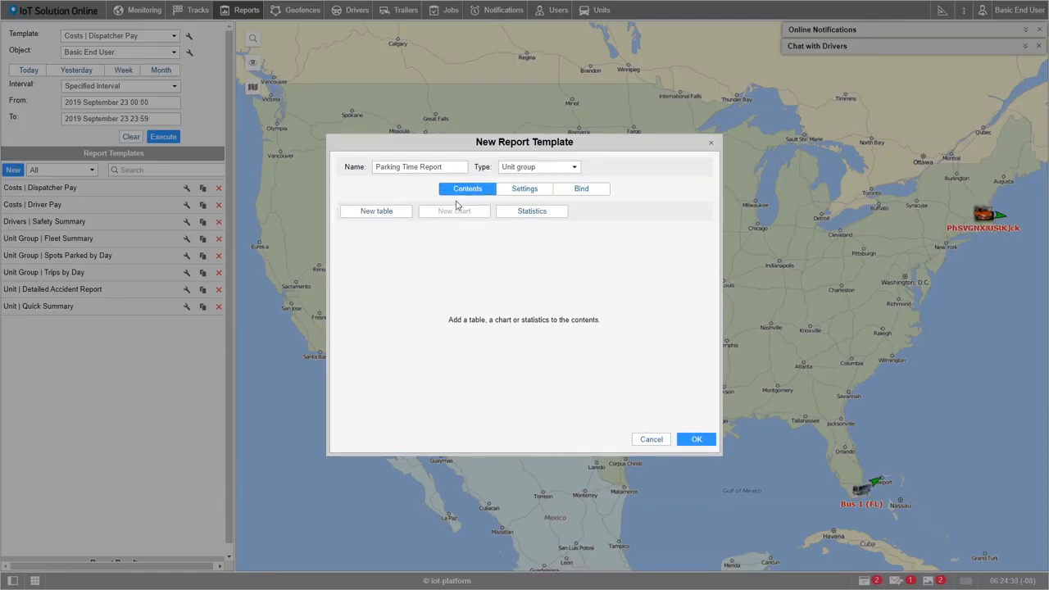
Step: Add statistics to the template contents, including the Report, Interval beginning and Report execution time rows
{"action": "left_click", "coordinate": [536, 218]}
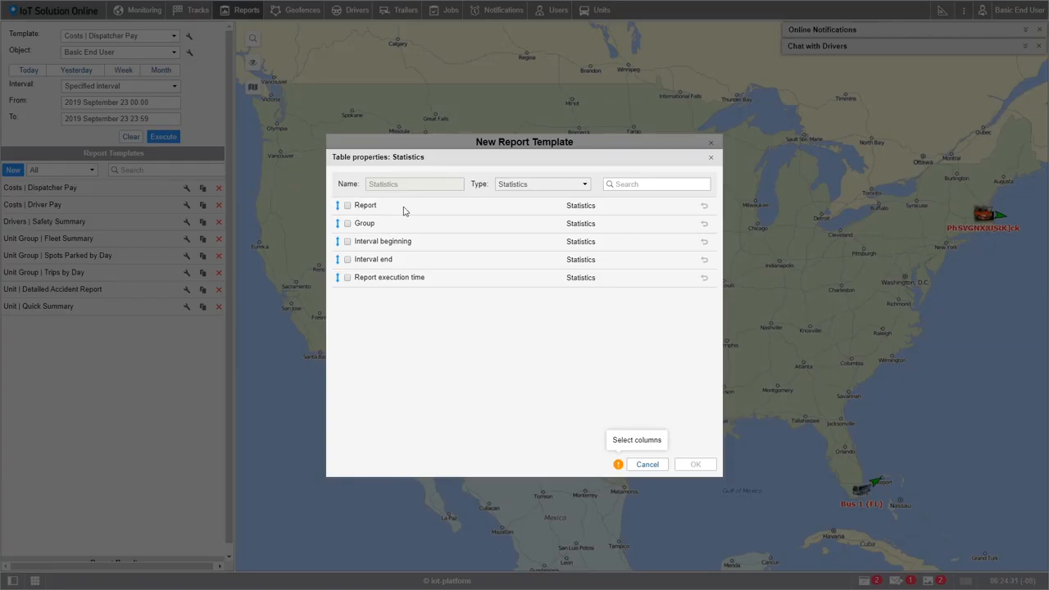
{"action": "left_click", "coordinate": [347, 208]}
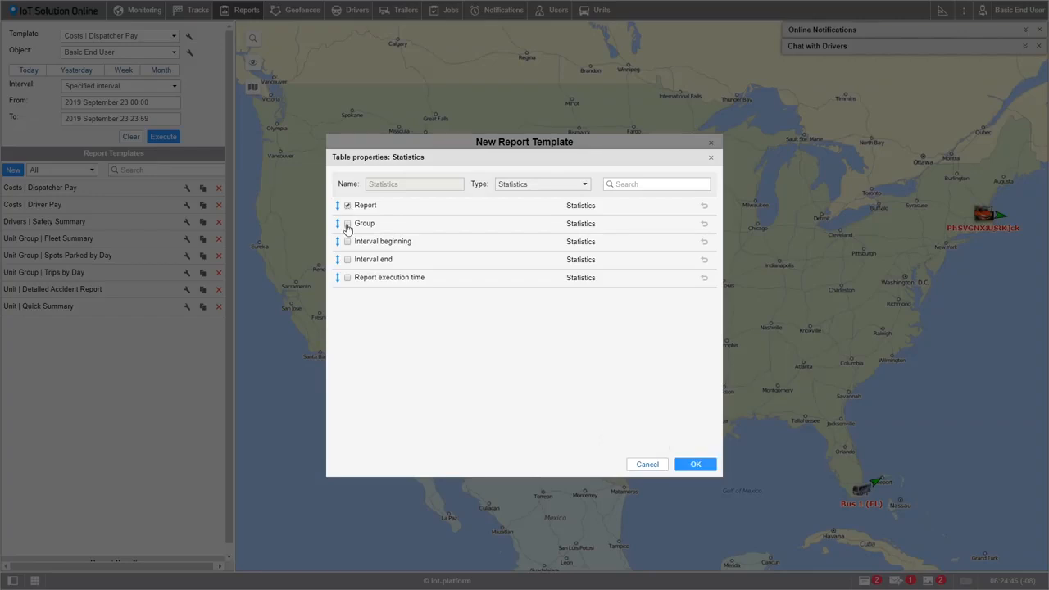
{"action": "left_click", "coordinate": [347, 244]}
{"action": "left_click", "coordinate": [348, 279]}
{"action": "left_click", "coordinate": [695, 464]}
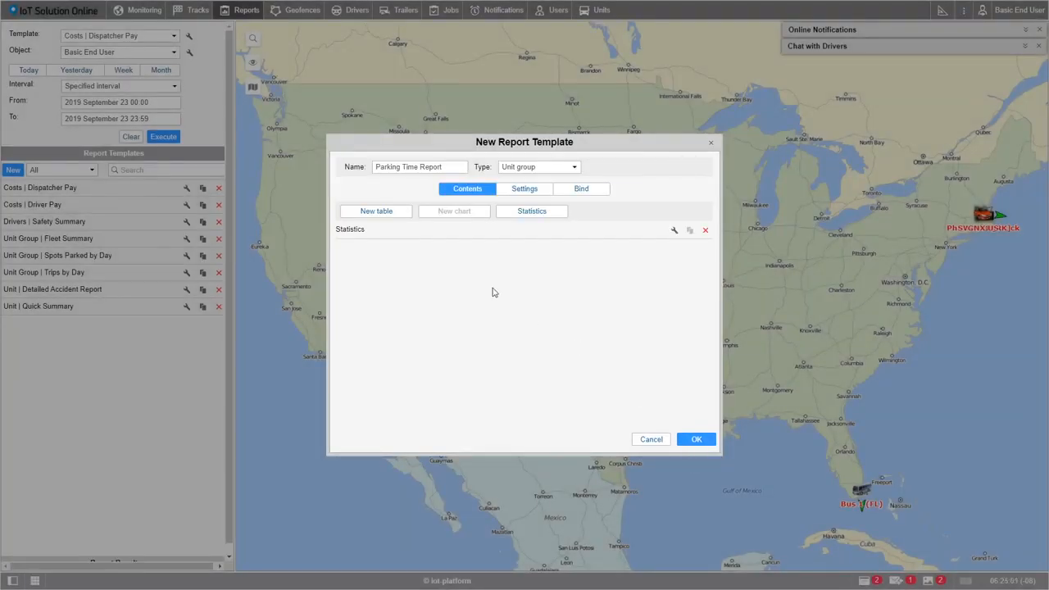
Step: Start a new table of type Parkings in the report template, keeping its name Parkings
{"action": "left_click", "coordinate": [383, 220]}
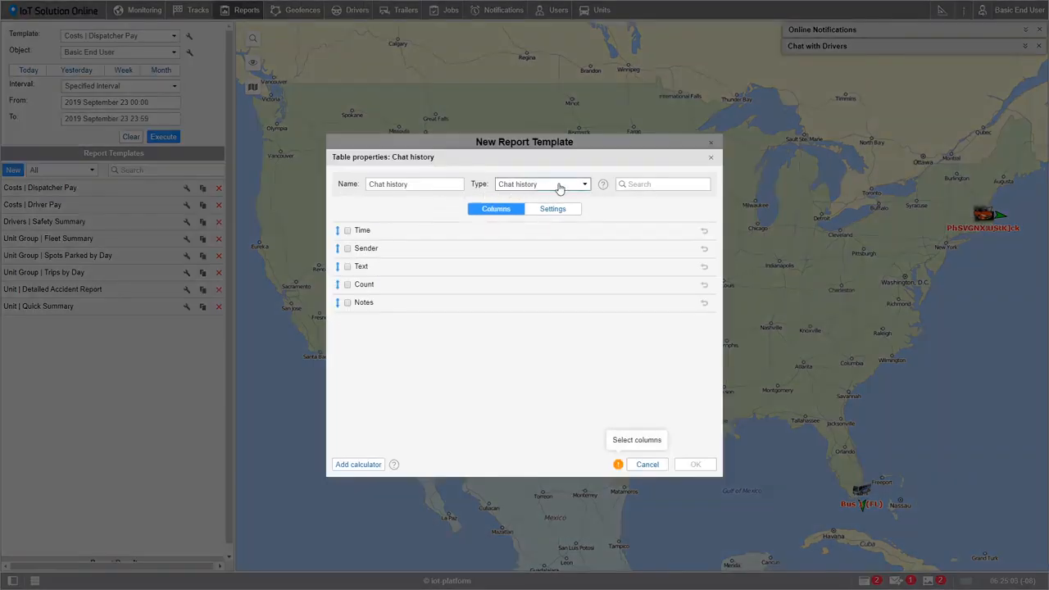
{"action": "left_click", "coordinate": [586, 185]}
{"action": "scroll", "coordinate": [588, 297], "scroll_direction": "down", "scroll_amount": 5}
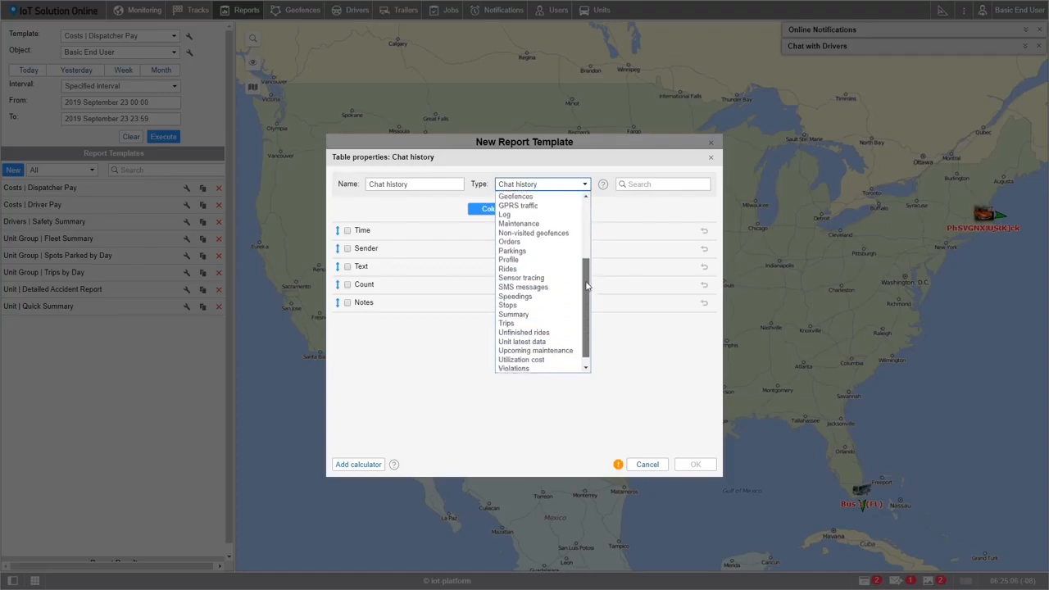
{"action": "left_click_drag", "start_coordinate": [588, 297], "coordinate": [588, 224]}
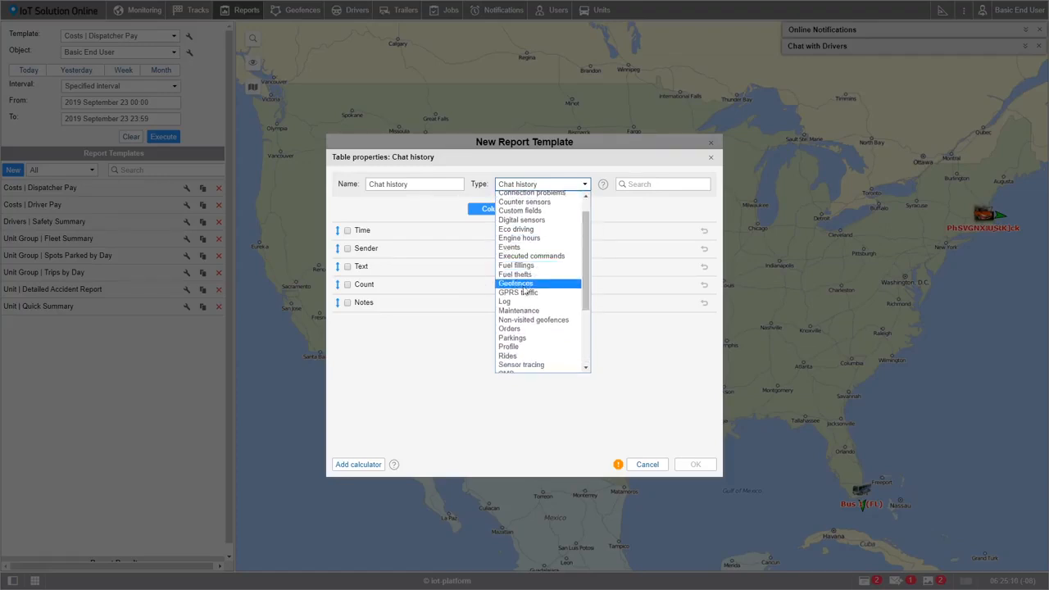
{"action": "left_click", "coordinate": [520, 343]}
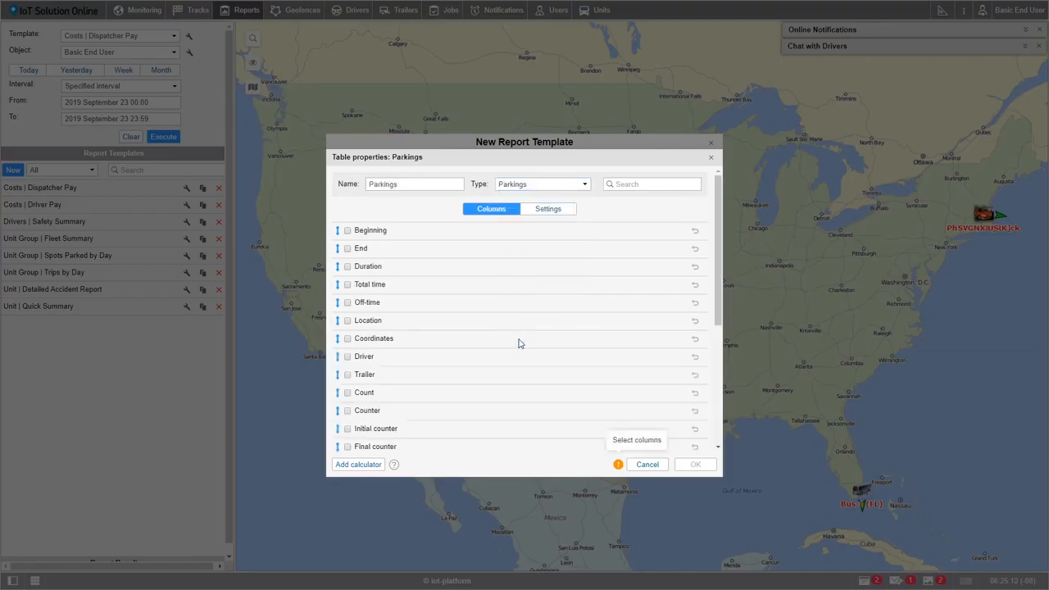
{"action": "double_click", "coordinate": [403, 184]}
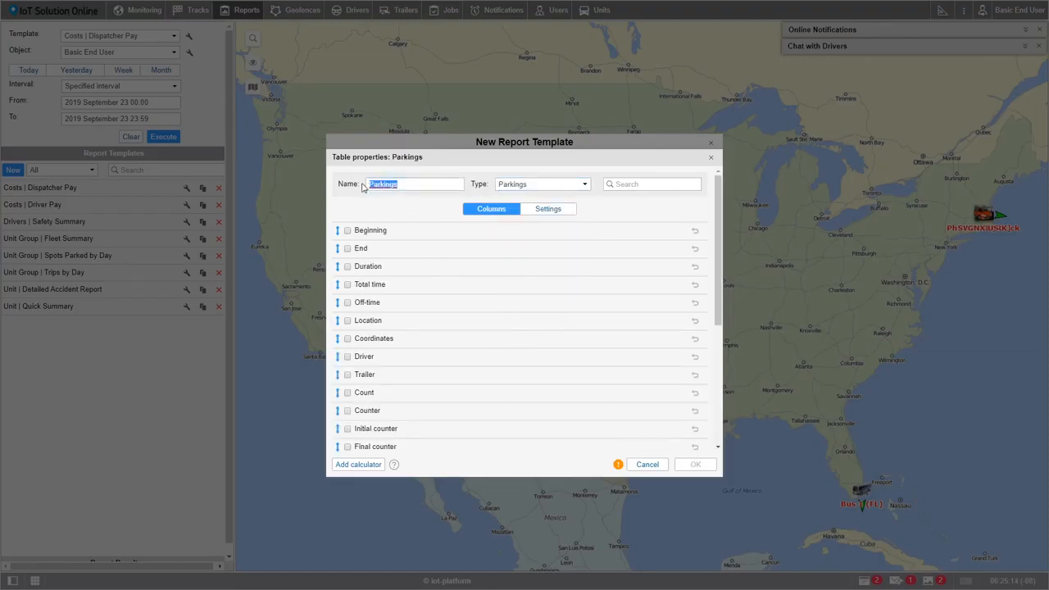
Step: Include the Beginning and End columns in the Parkings table, renamed Parking Start and Parking End
{"action": "left_click", "coordinate": [348, 232]}
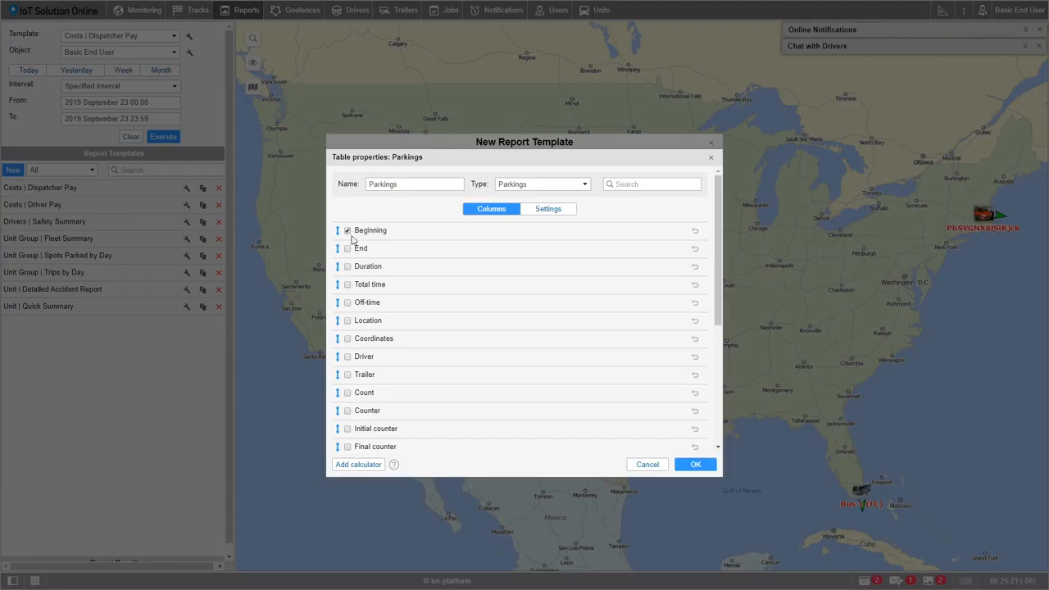
{"action": "left_click", "coordinate": [361, 232]}
{"action": "key", "text": "BackSpace"}
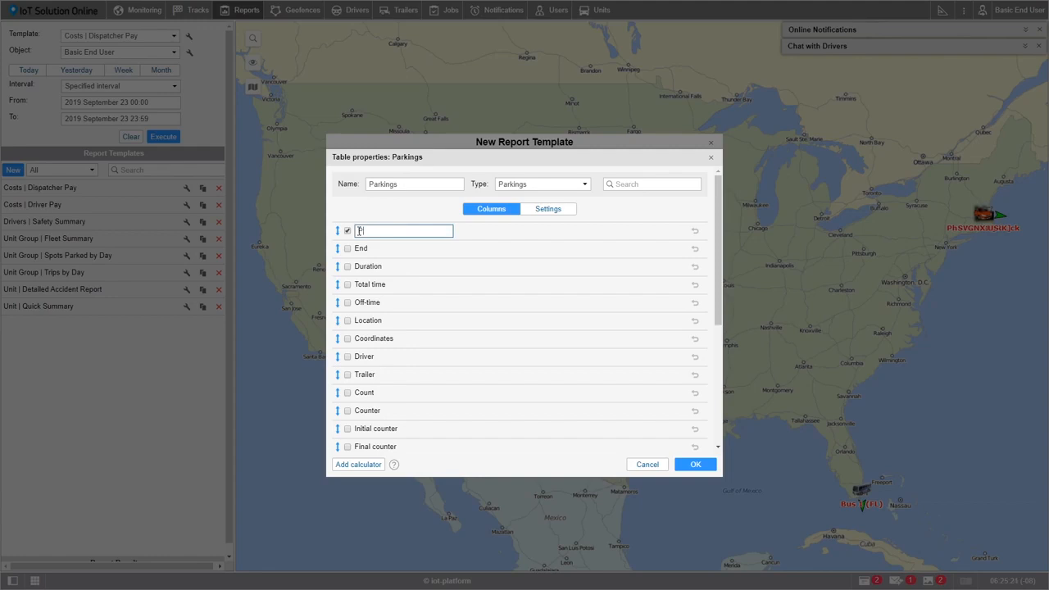
{"action": "type", "text": "Parking Start"}
{"action": "left_click", "coordinate": [347, 248]}
{"action": "left_click", "coordinate": [361, 249]}
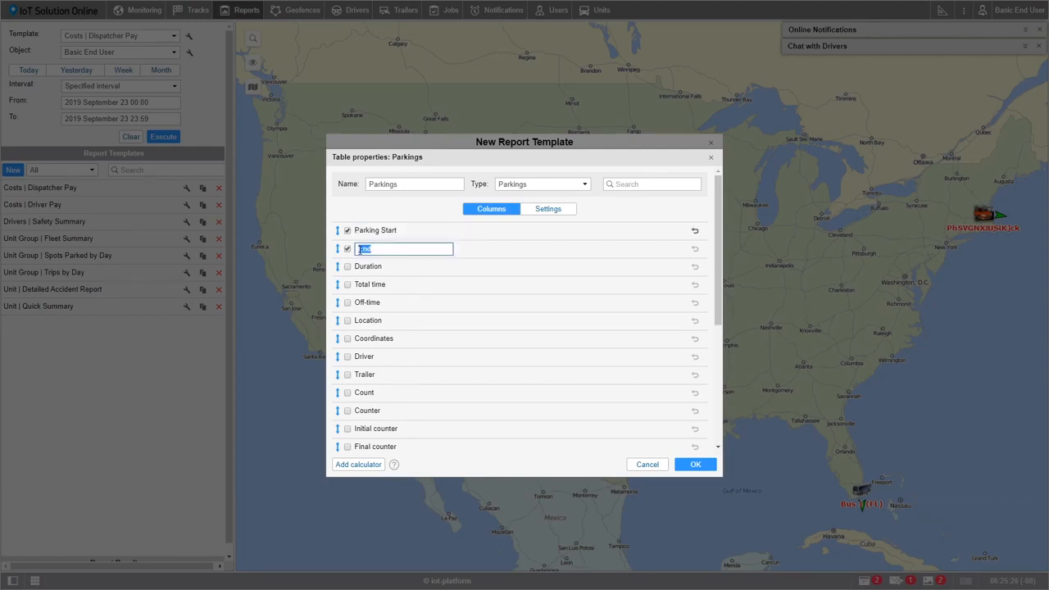
{"action": "type", "text": "Parking End"}
{"action": "key", "text": "Return"}
Step: Include the Duration column renamed Park Time, and include the Location column as the first column of the table
{"action": "left_click", "coordinate": [347, 267]}
{"action": "left_click", "coordinate": [369, 269]}
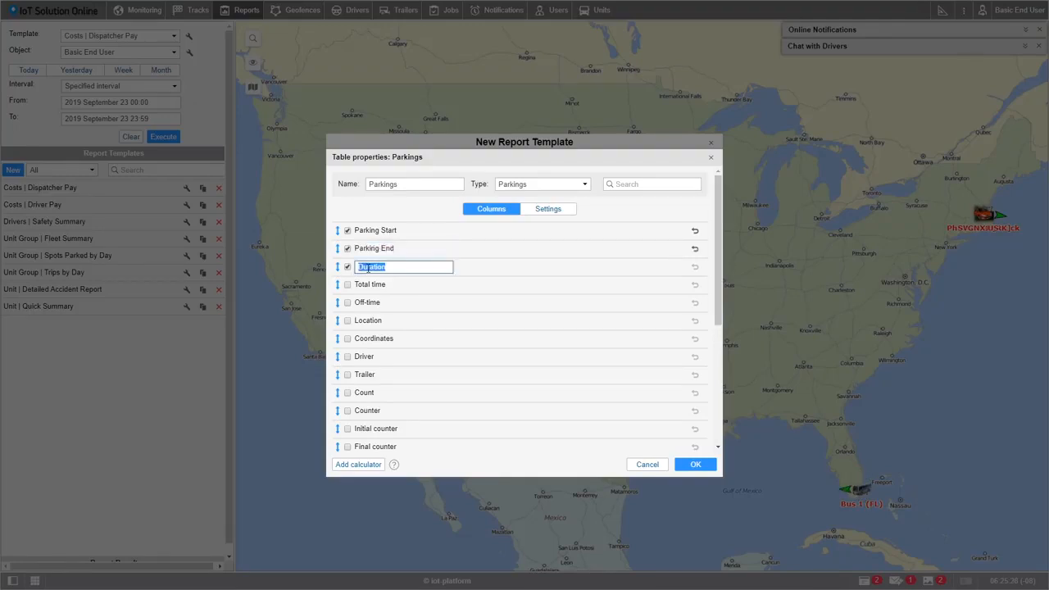
{"action": "type", "text": "Park Time"}
{"action": "key", "text": "Return"}
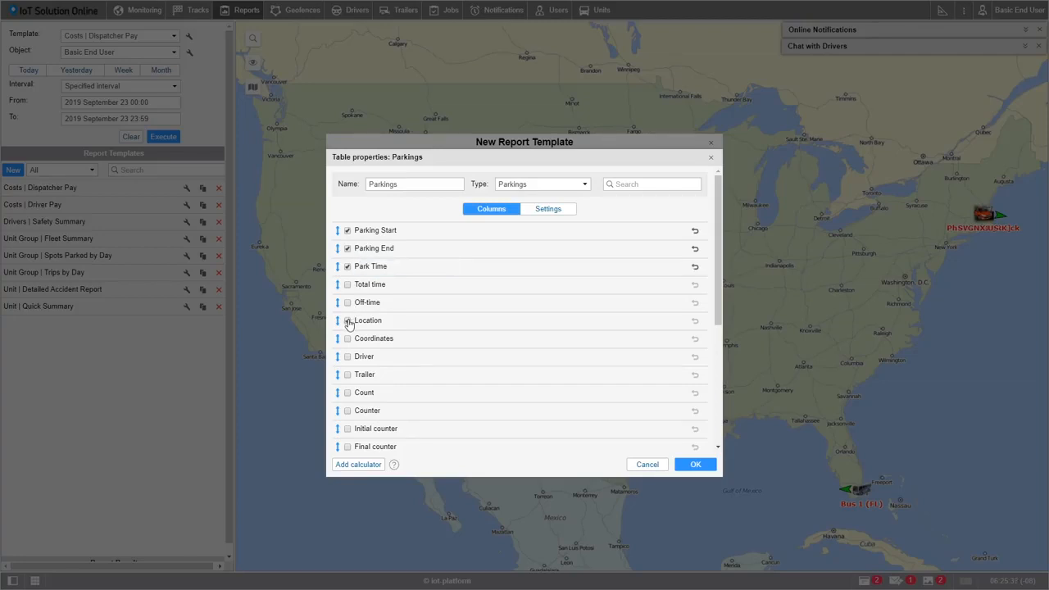
{"action": "left_click", "coordinate": [347, 321]}
{"action": "left_click_drag", "start_coordinate": [338, 326], "coordinate": [338, 236]}
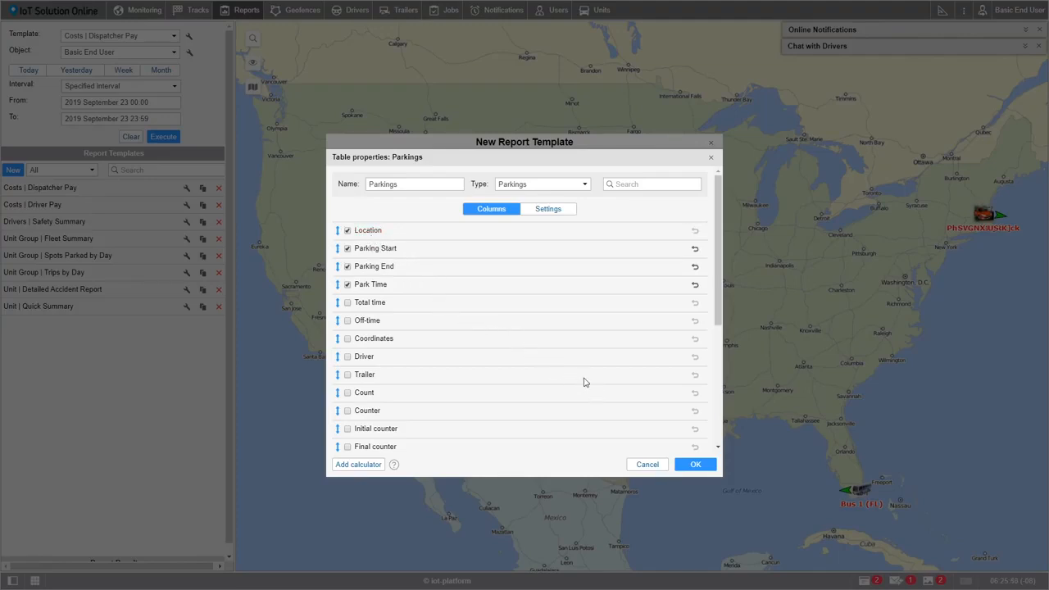
Step: Group the Parkings table by Unit and then Date, enable Detalization, and save the table
{"action": "left_click", "coordinate": [549, 215]}
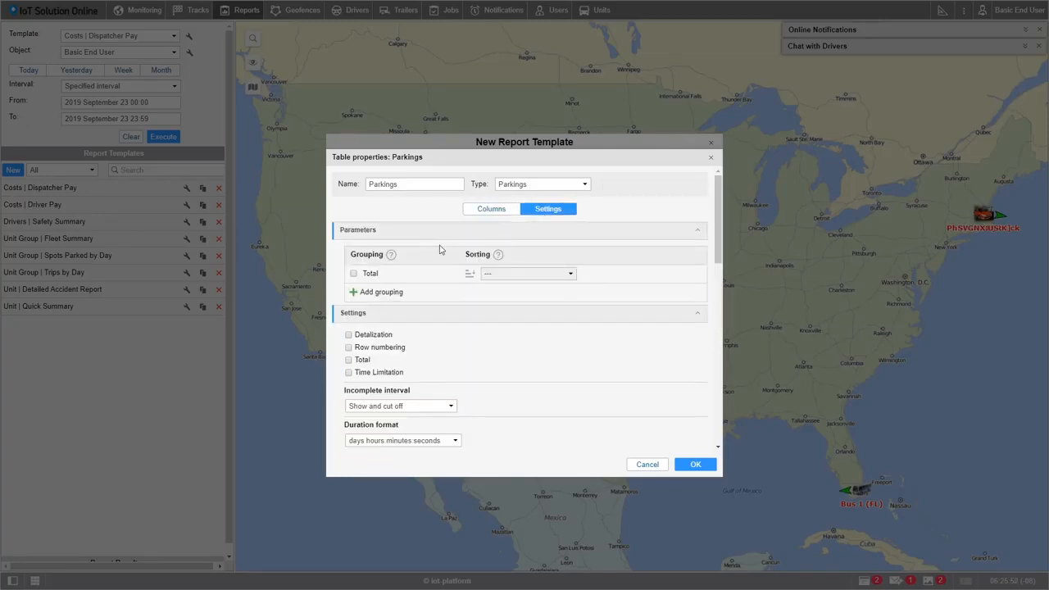
{"action": "left_click", "coordinate": [378, 293]}
{"action": "left_click", "coordinate": [516, 292]}
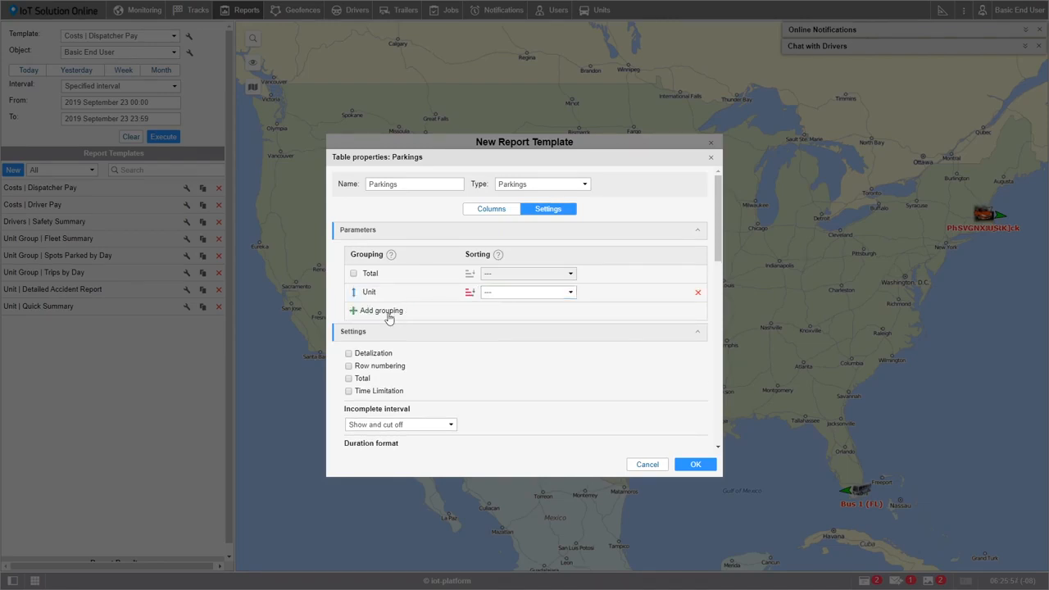
{"action": "left_click", "coordinate": [389, 312]}
{"action": "left_click", "coordinate": [427, 317]}
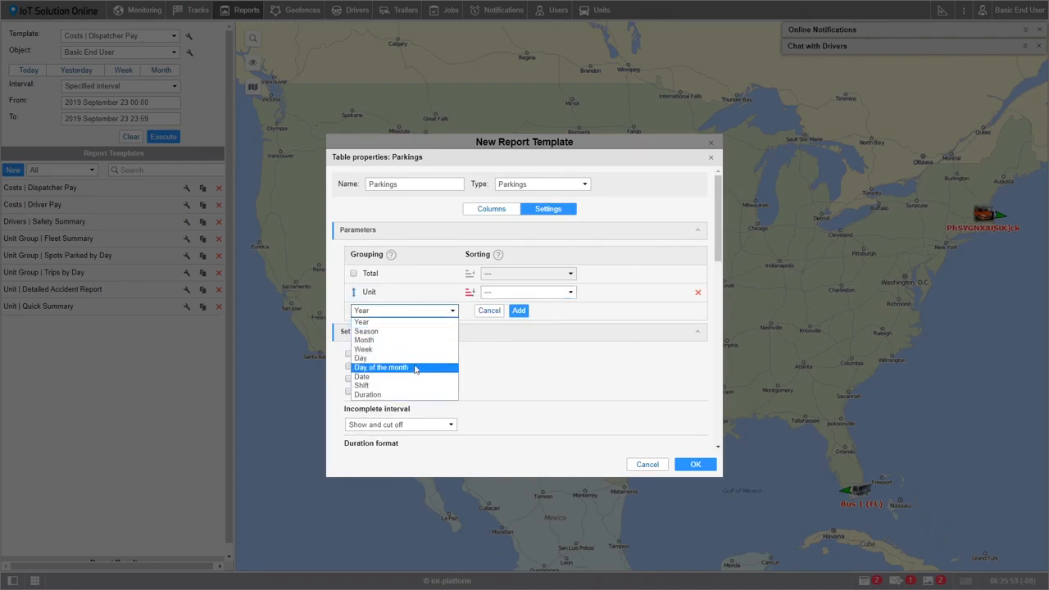
{"action": "left_click", "coordinate": [412, 377]}
{"action": "left_click", "coordinate": [518, 310]}
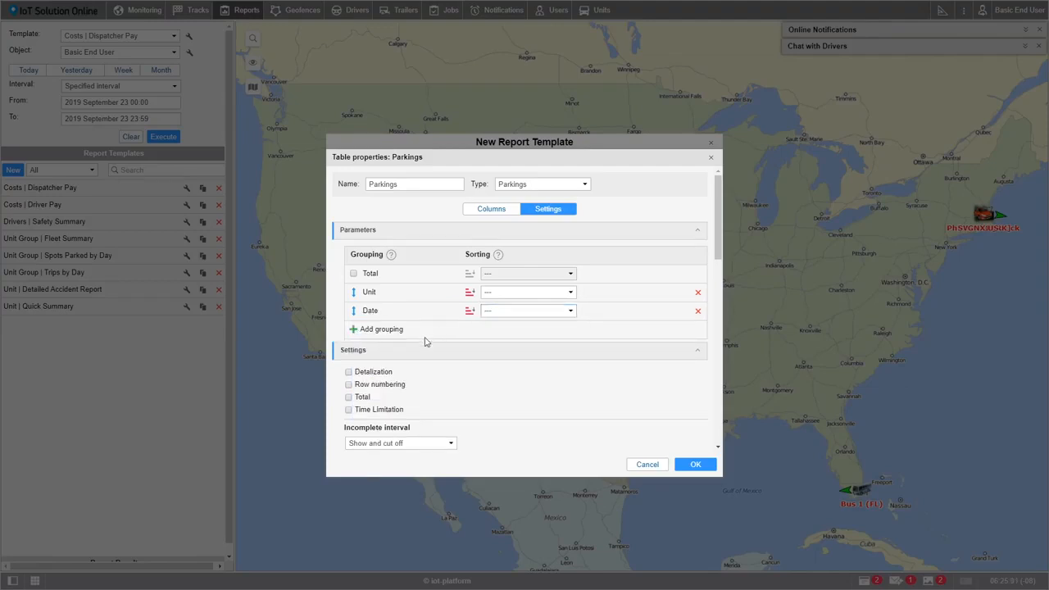
{"action": "left_click", "coordinate": [360, 375]}
{"action": "left_click", "coordinate": [695, 464]}
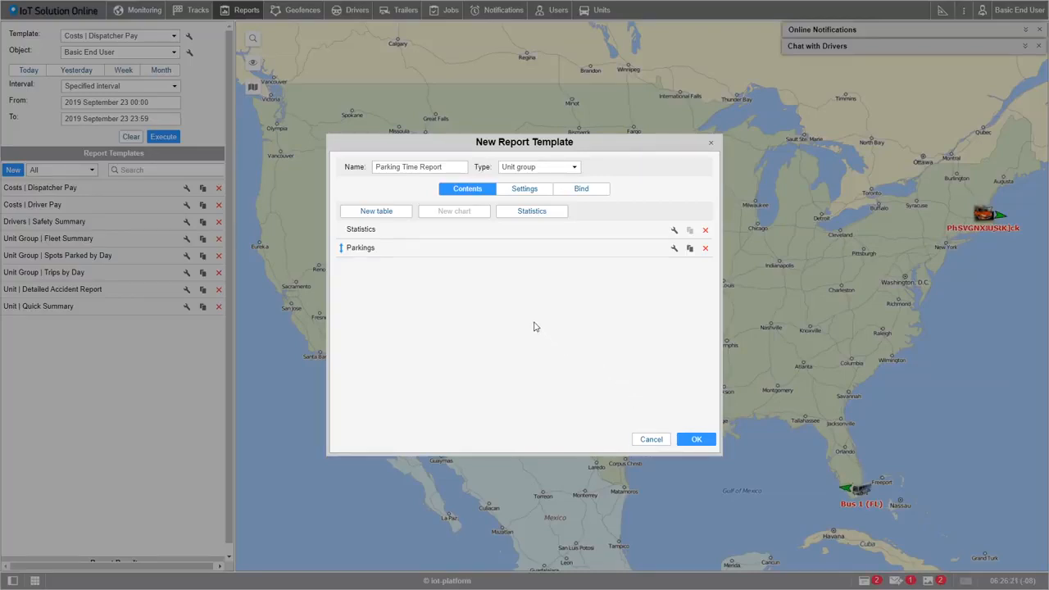
Step: Enable Parking markers and Trip routes in the template's map output, and save the report template
{"action": "left_click", "coordinate": [523, 190]}
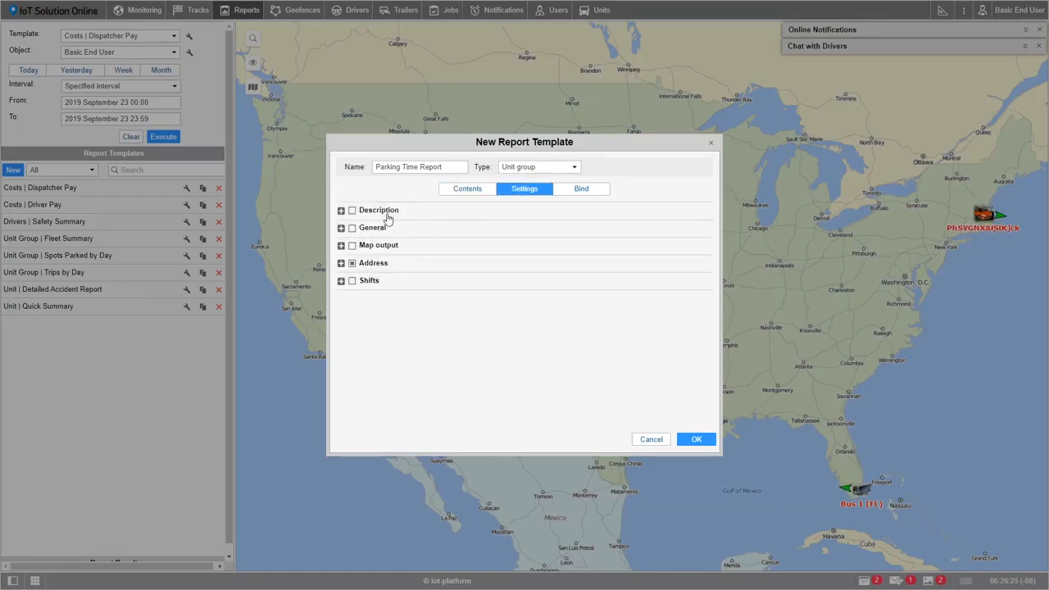
{"action": "left_click", "coordinate": [341, 246]}
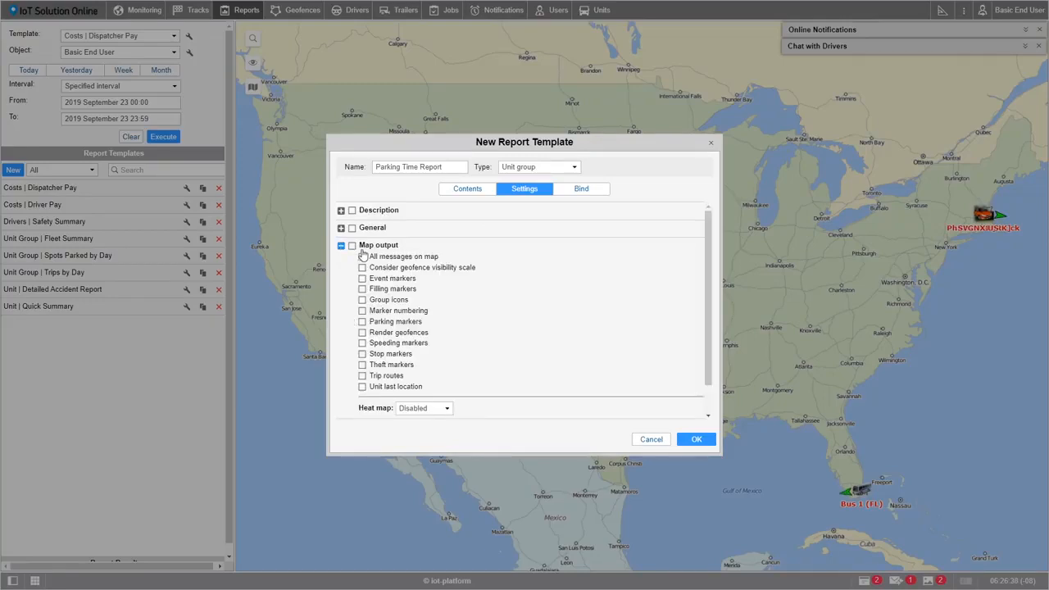
{"action": "left_click", "coordinate": [362, 322]}
{"action": "left_click", "coordinate": [362, 376]}
{"action": "left_click", "coordinate": [696, 441]}
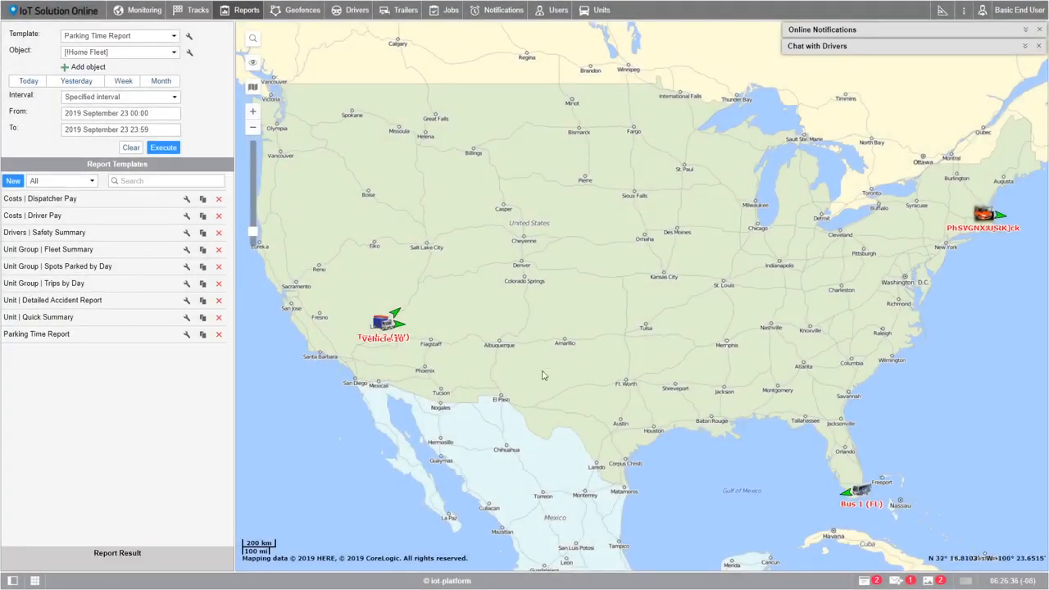